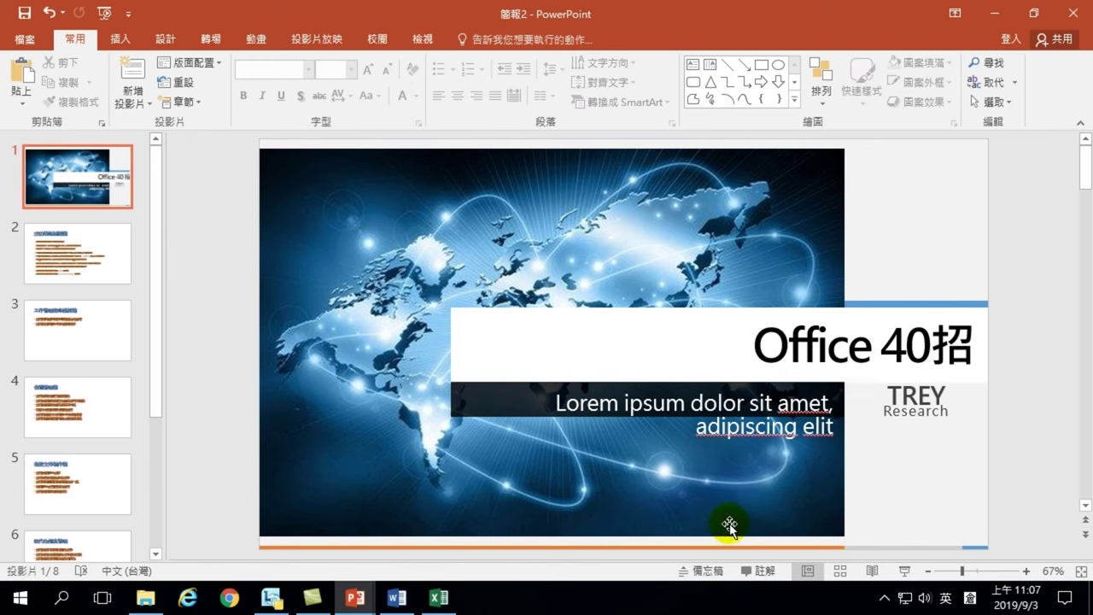
Select slide 2, '成功簡報關鍵篇', and switch to the Insert ribbon
click(95, 257)
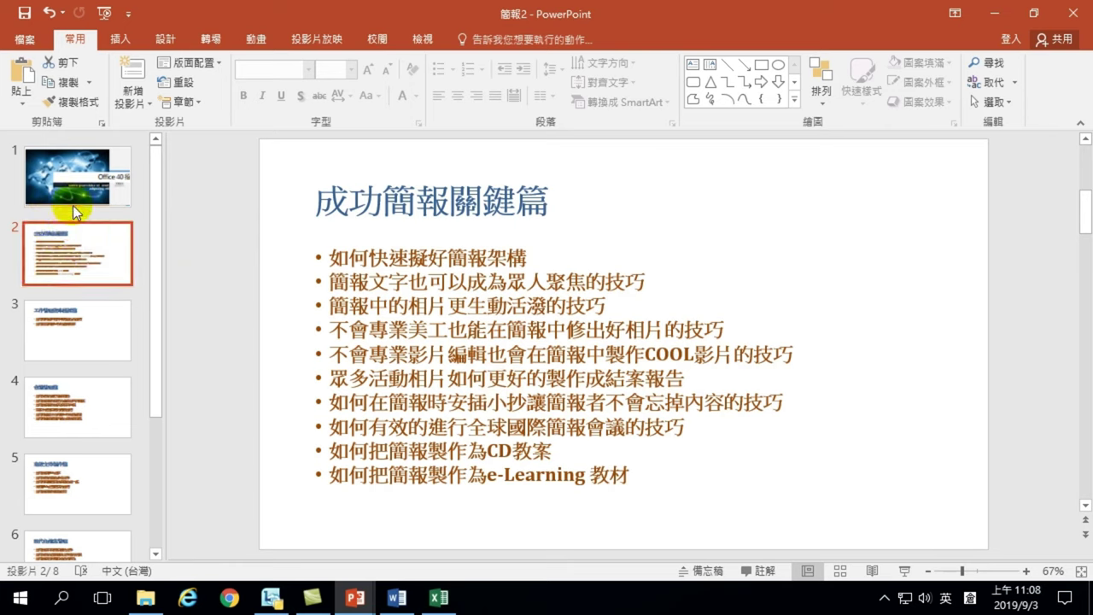
click(115, 38)
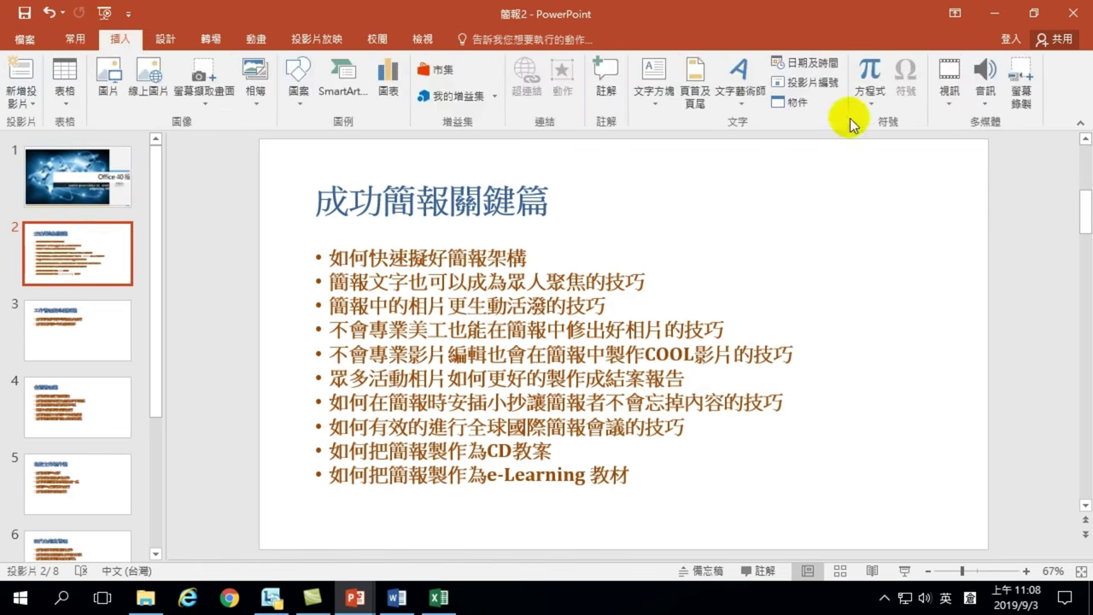
Turn on slide numbers, hide them on the title slide, and apply to all slides
click(809, 79)
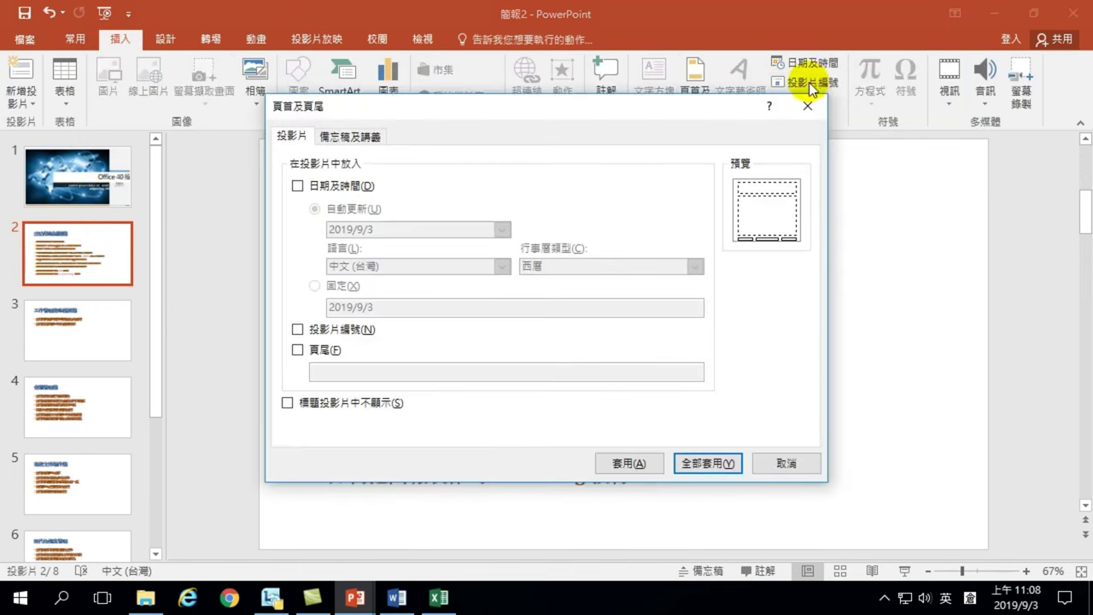
click(297, 330)
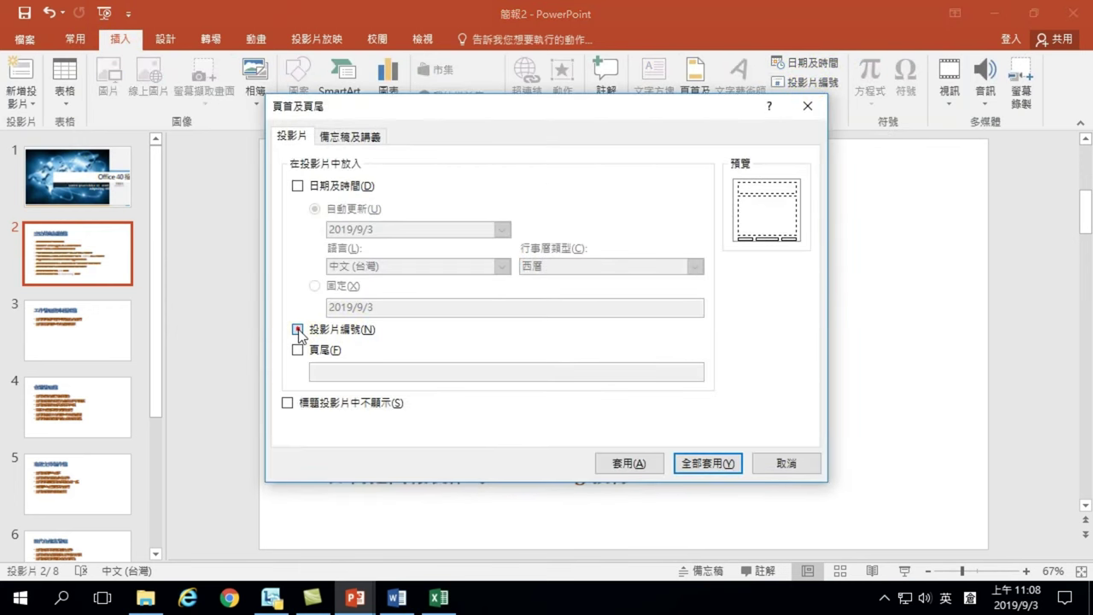
click(297, 330)
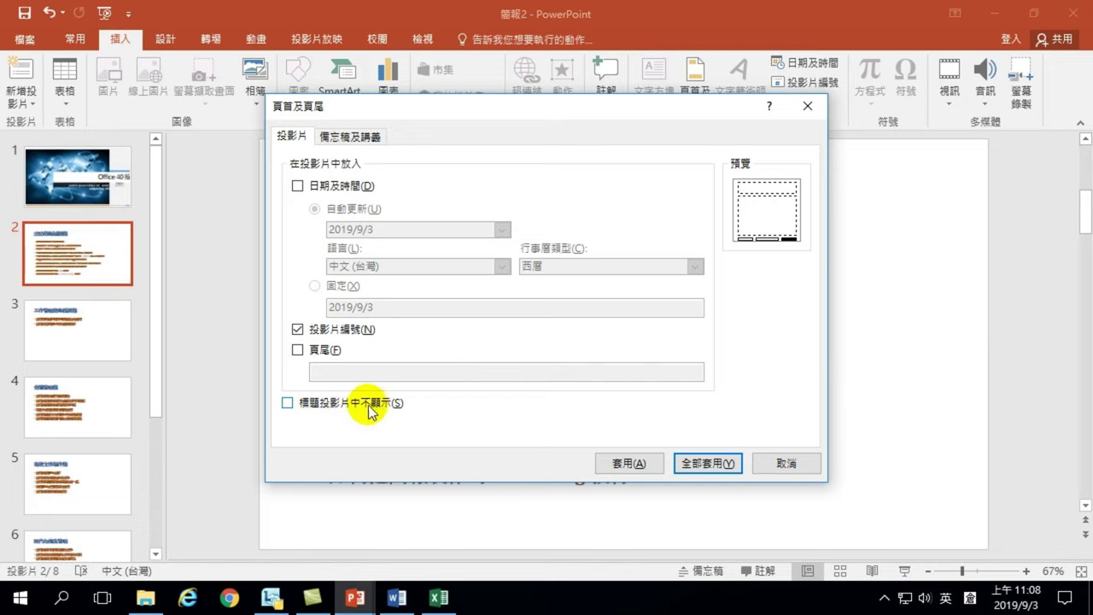
click(288, 404)
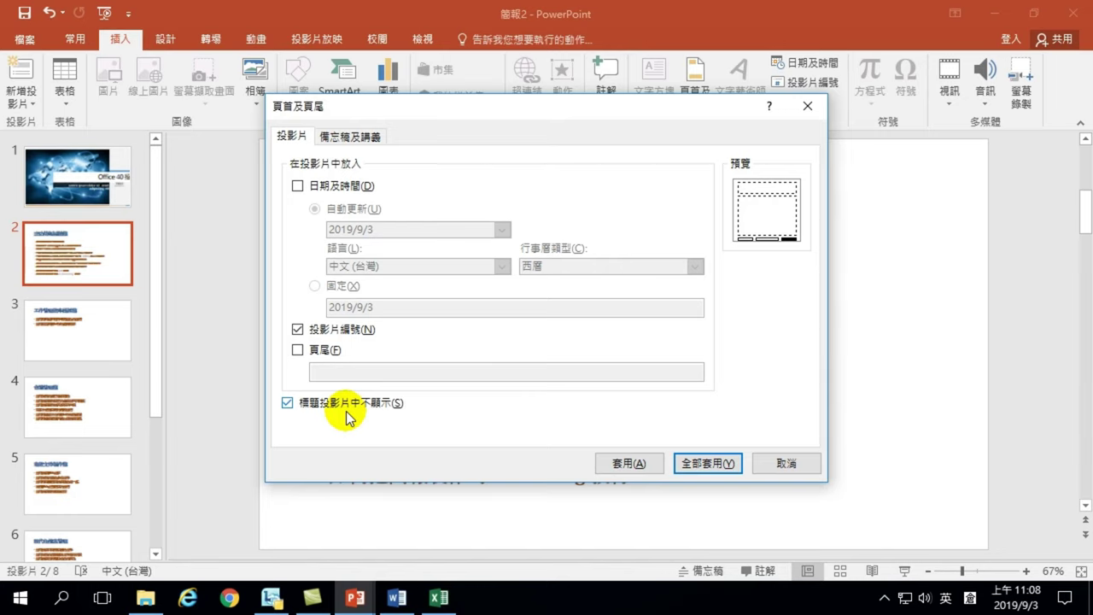
click(706, 469)
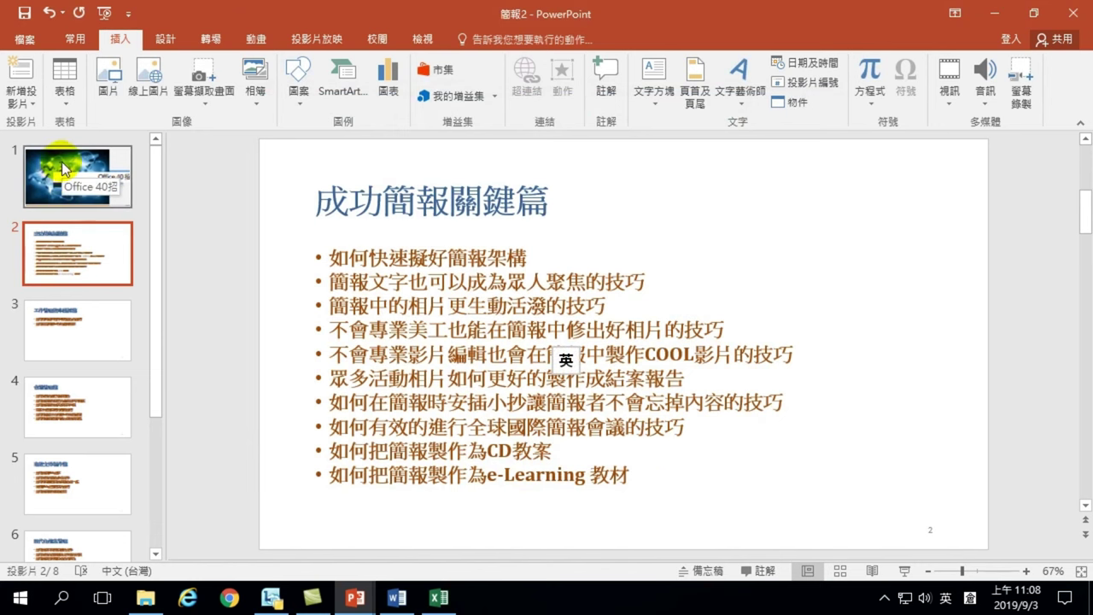
Check slide 1 is unnumbered and slide 2 shows '2', then switch to Design
click(61, 169)
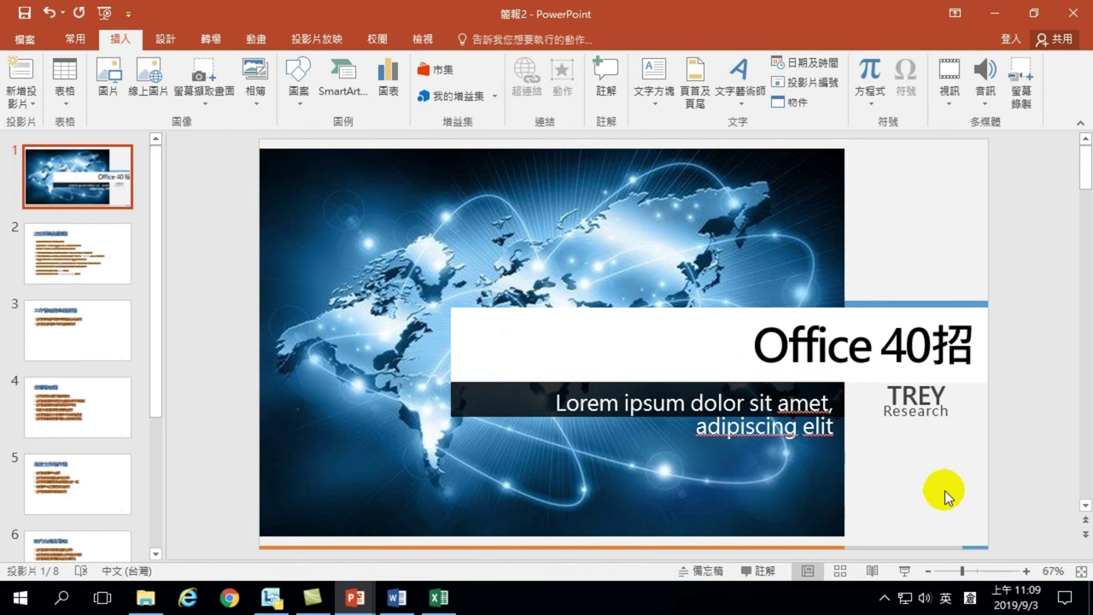
click(109, 260)
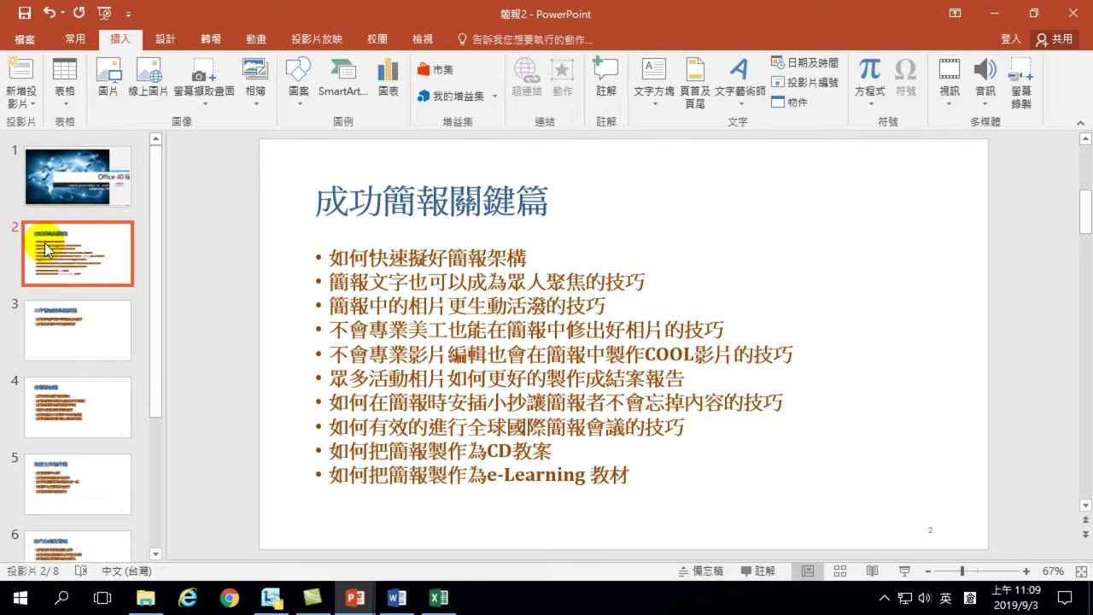
click(165, 39)
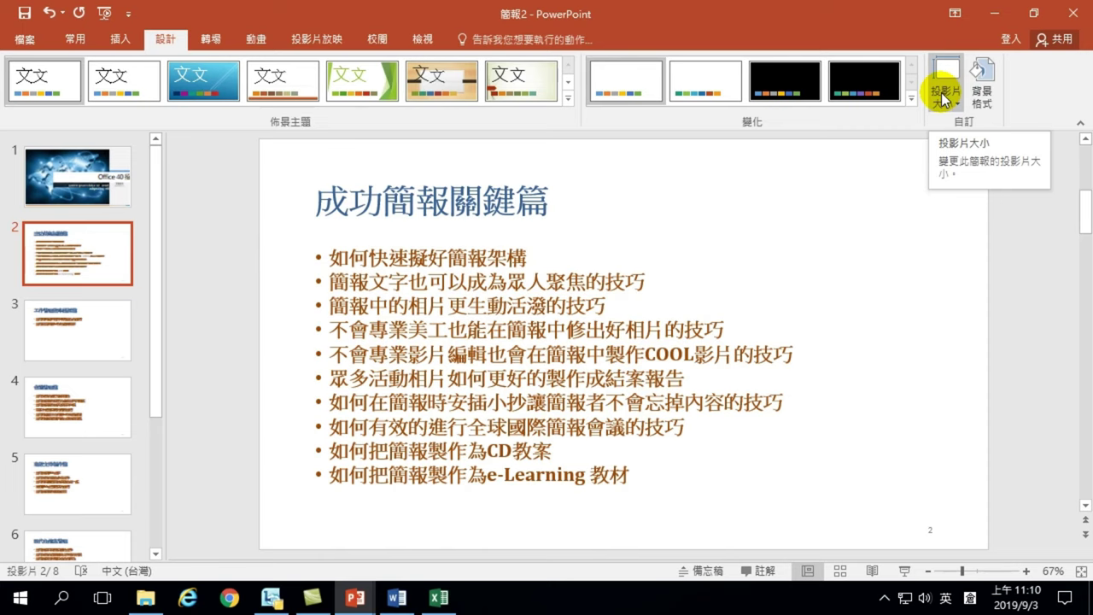
In Custom Slide Size, set Number slides from to 0 and confirm
click(943, 100)
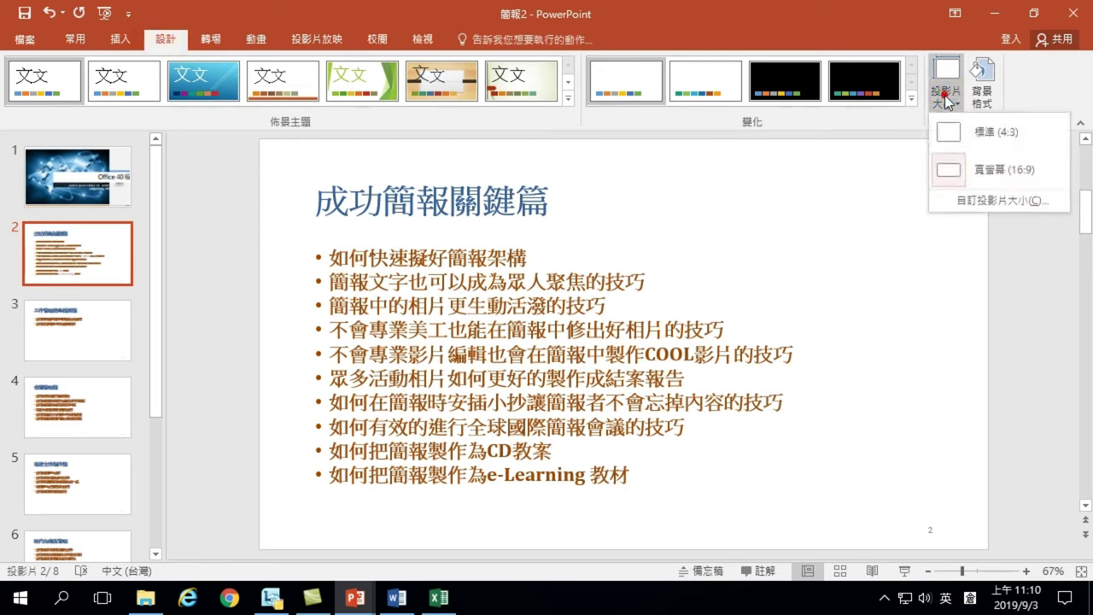
click(983, 201)
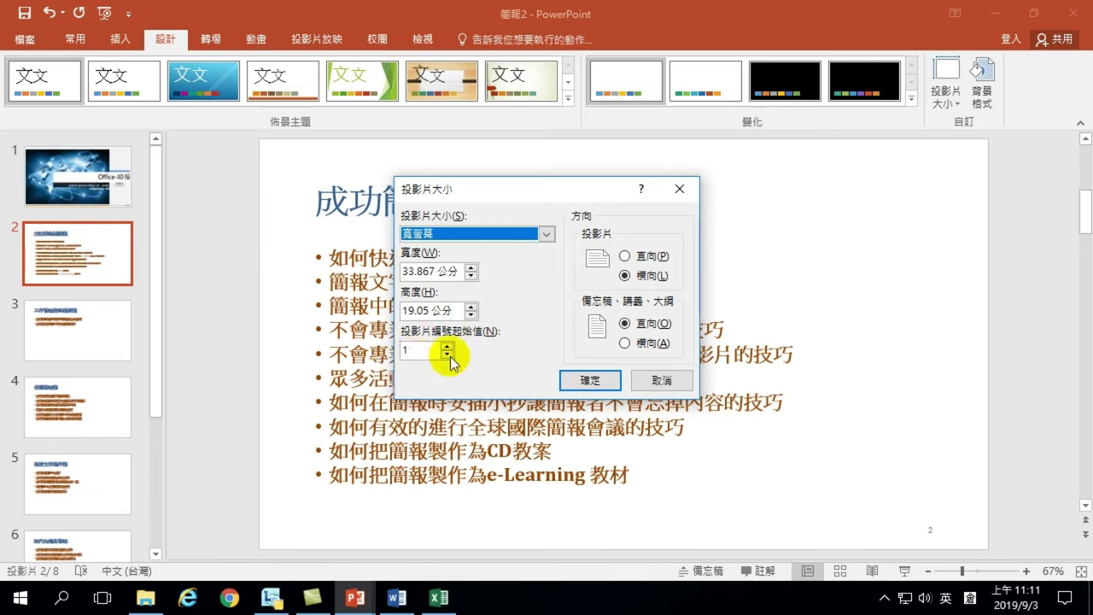
click(447, 356)
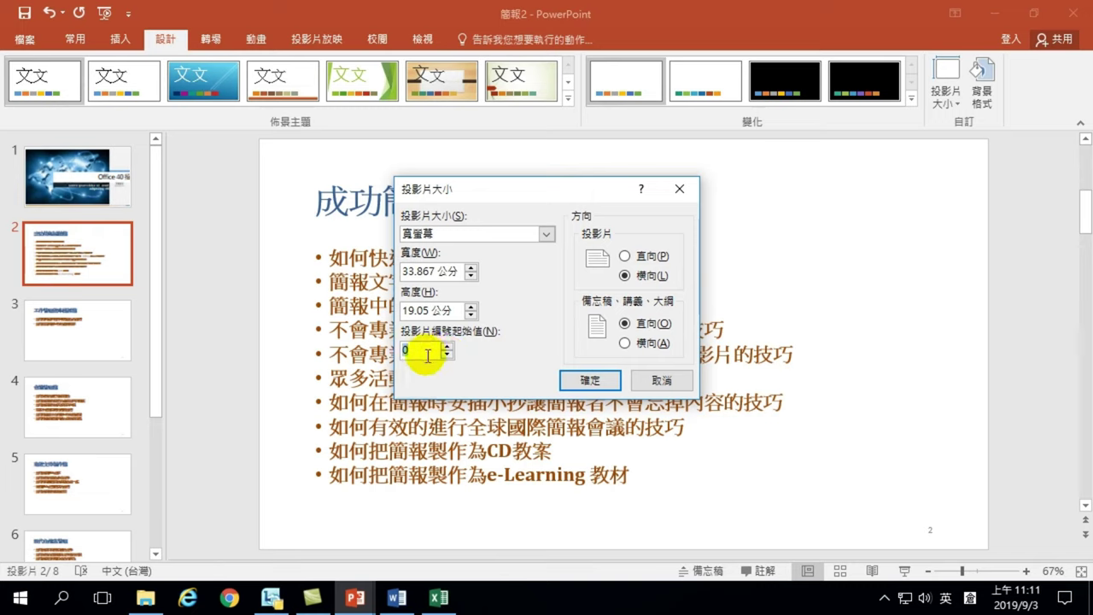
double_click(419, 354)
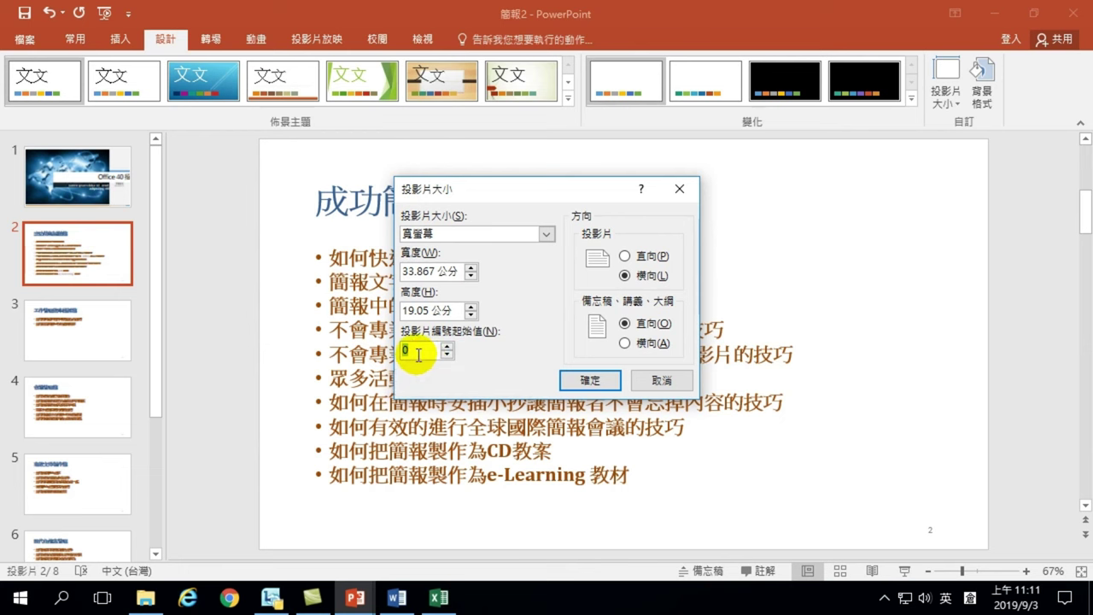
click(590, 380)
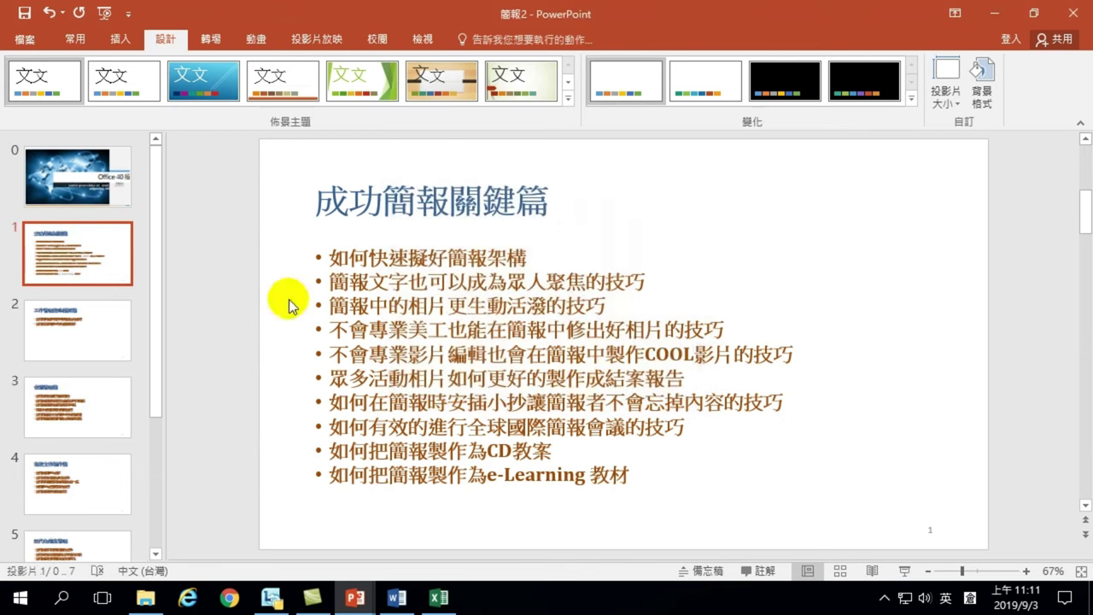
click(77, 169)
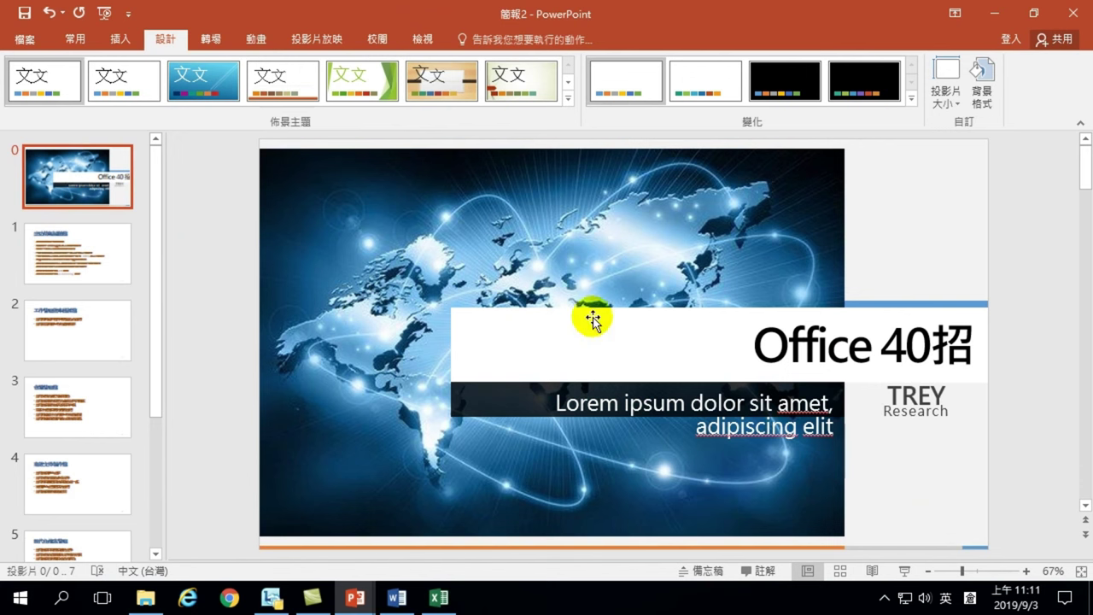
click(92, 245)
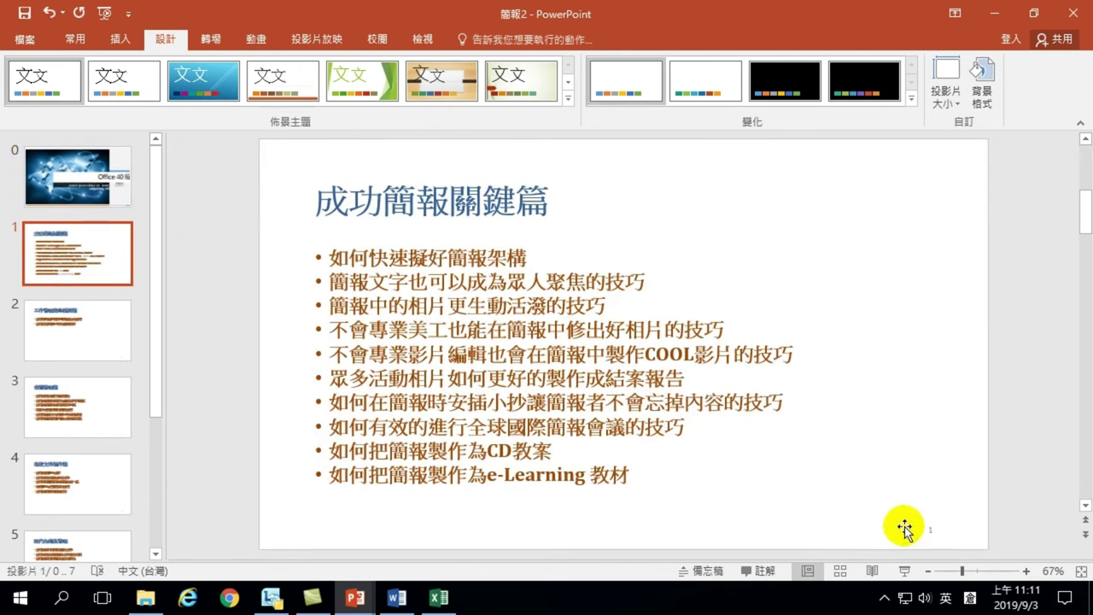